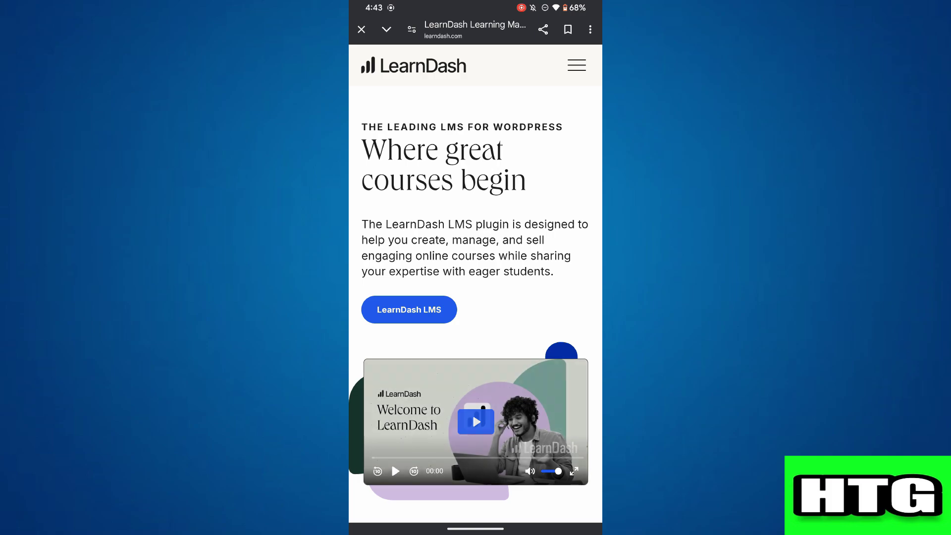
scroll(476, 282, "down", 5)
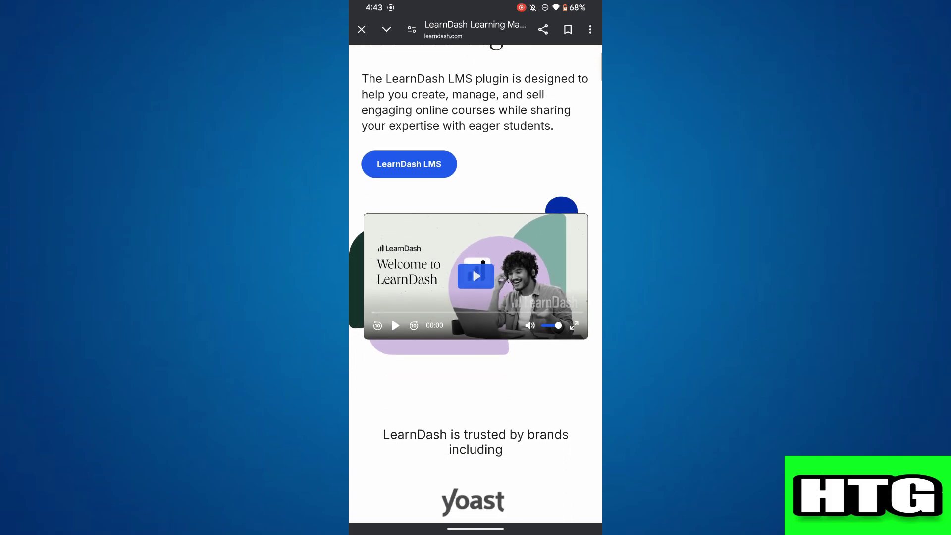
scroll(476, 283, "down", 1)
scroll(476, 282, "down", 2)
scroll(476, 283, "down", 1)
scroll(476, 283, "down", 3)
scroll(475, 282, "down", 3)
scroll(476, 282, "down", 1)
scroll(476, 283, "down", 3)
scroll(475, 283, "down", 1)
scroll(475, 283, "down", 2)
scroll(475, 283, "down", 2)
scroll(475, 283, "down", 1)
scroll(476, 283, "down", 2)
scroll(476, 282, "down", 2)
scroll(476, 282, "down", 2)
scroll(476, 283, "down", 3)
scroll(476, 283, "down", 2)
scroll(476, 283, "down", 3)
scroll(476, 282, "down", 3)
scroll(476, 283, "down", 2)
scroll(476, 283, "down", 5)
scroll(477, 283, "down", 2)
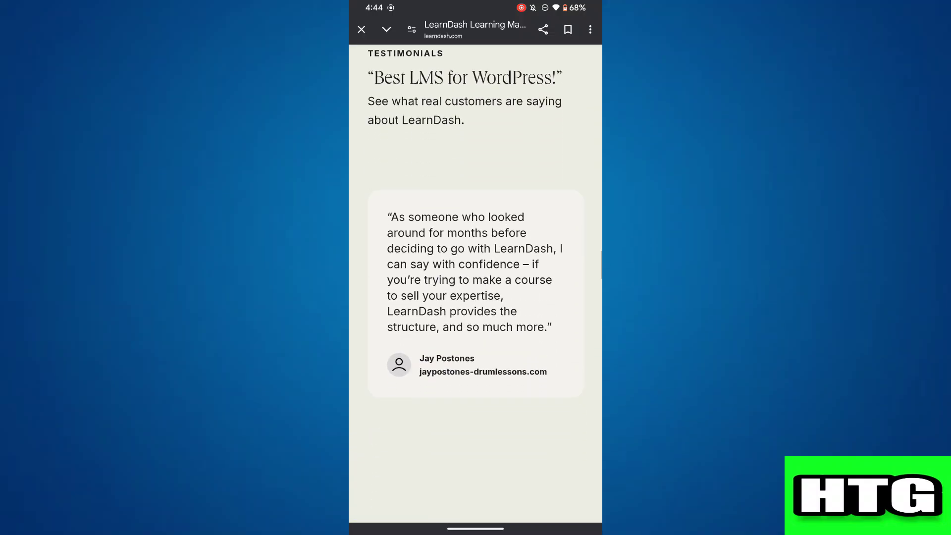
scroll(476, 283, "down", 3)
scroll(475, 283, "down", 2)
scroll(475, 283, "down", 1)
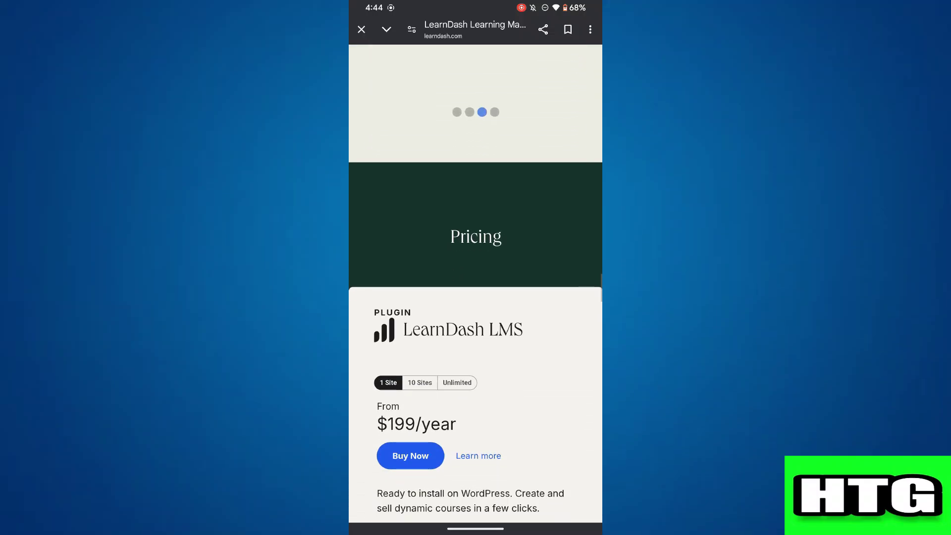
scroll(475, 283, "down", 2)
scroll(476, 282, "down", 1)
scroll(476, 282, "down", 2)
scroll(476, 283, "down", 2)
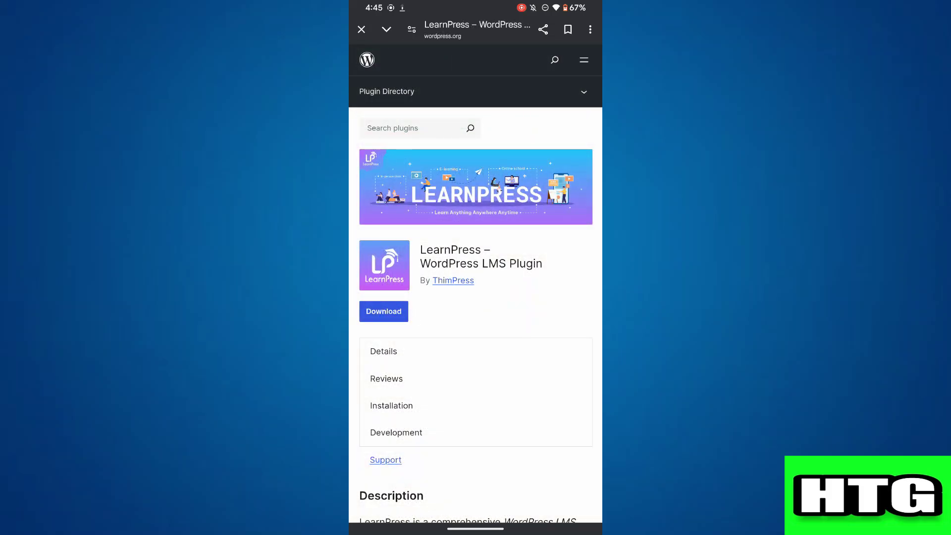
scroll(475, 282, "down", 1)
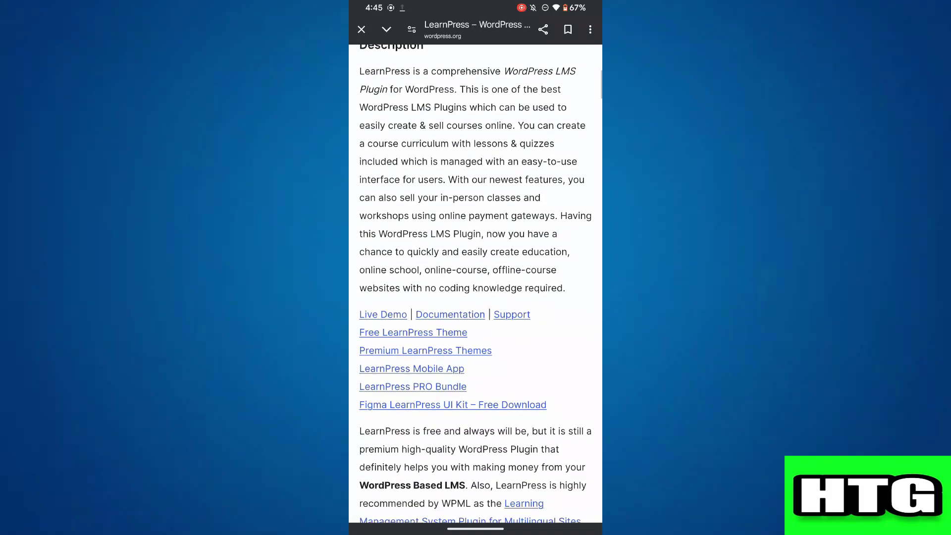
scroll(477, 283, "down", 1)
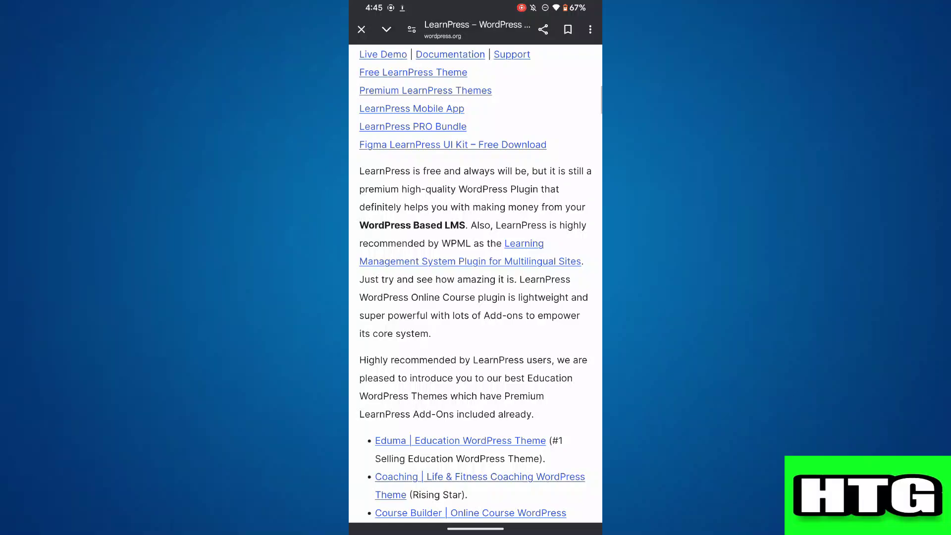
scroll(476, 282, "down", 1)
scroll(475, 283, "down", 2)
scroll(476, 283, "down", 2)
scroll(476, 282, "down", 1)
scroll(476, 282, "down", 1)
scroll(476, 283, "down", 1)
scroll(476, 283, "down", 1)
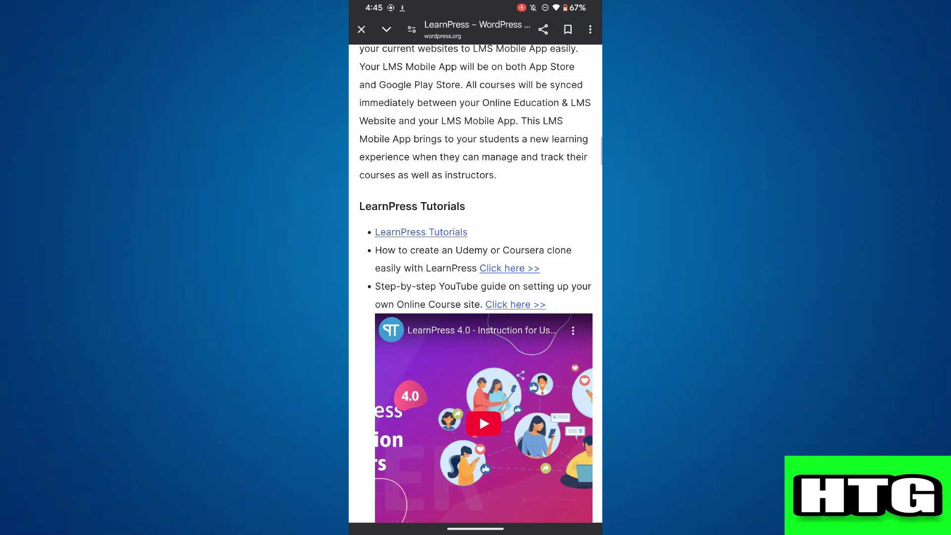
scroll(475, 283, "down", 1)
scroll(475, 283, "down", 1)
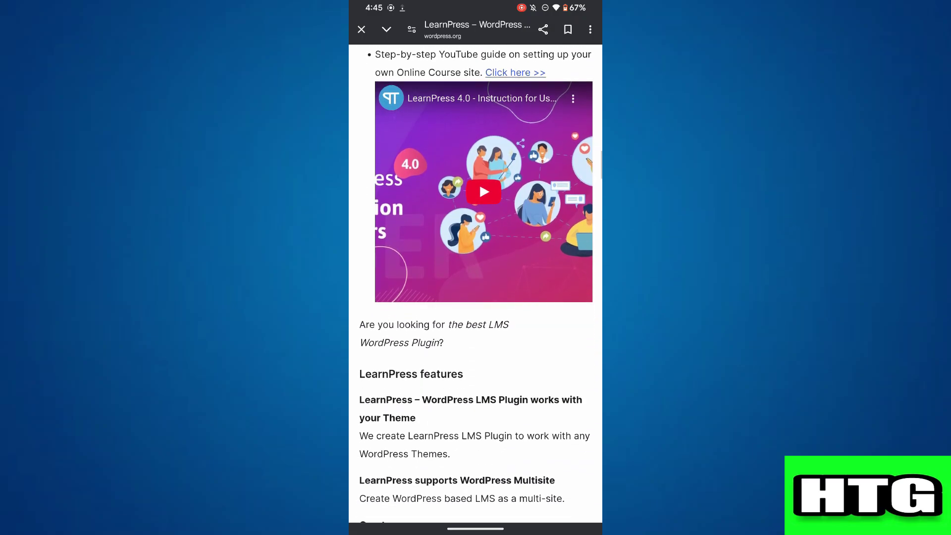
scroll(476, 282, "down", 3)
scroll(476, 283, "down", 2)
scroll(476, 283, "down", 1)
scroll(475, 283, "down", 1)
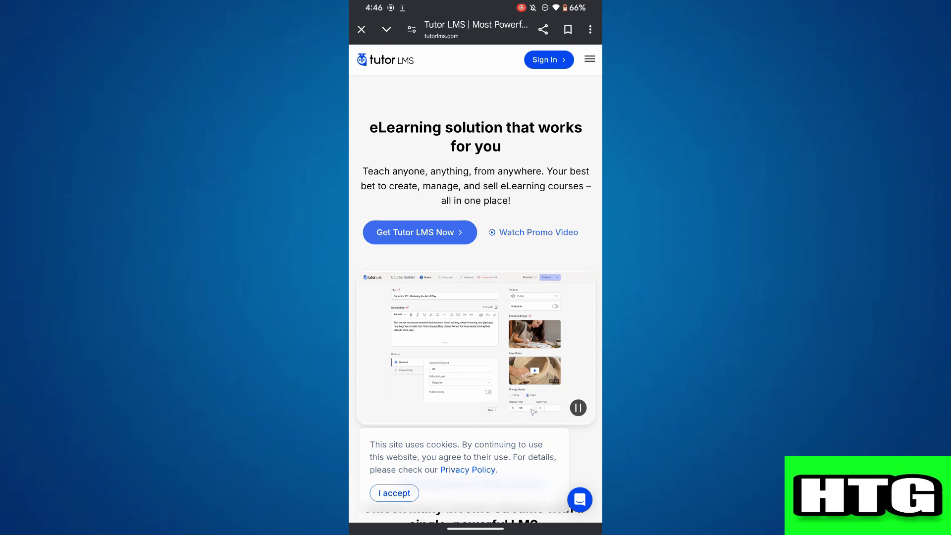
scroll(476, 283, "down", 2)
scroll(475, 282, "down", 2)
scroll(477, 282, "down", 1)
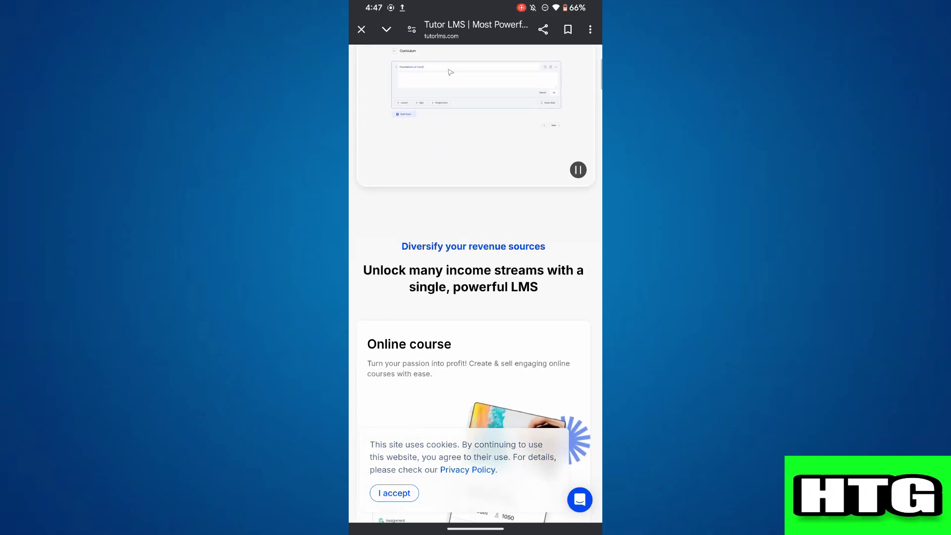
scroll(477, 283, "down", 3)
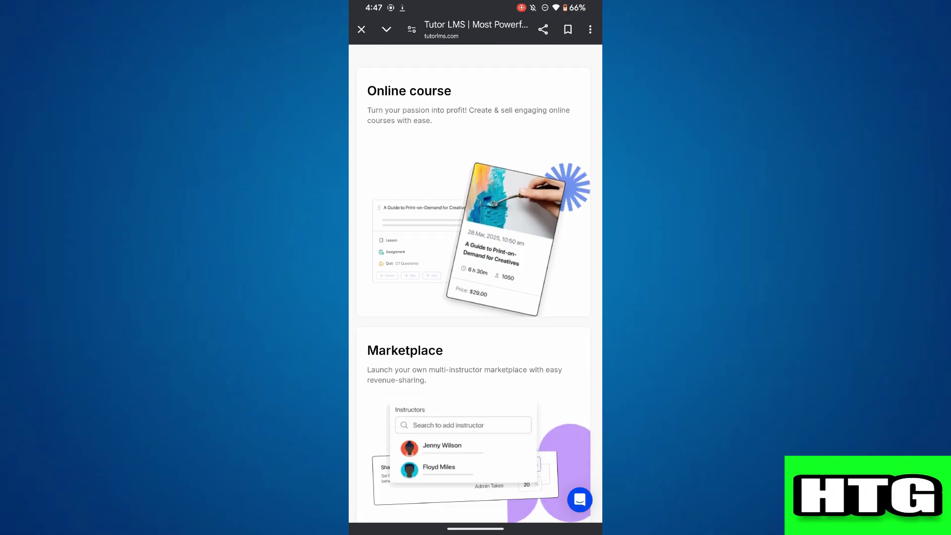
scroll(475, 282, "down", 1)
scroll(476, 282, "down", 2)
scroll(475, 282, "down", 1)
scroll(476, 283, "down", 2)
scroll(476, 283, "down", 1)
scroll(476, 282, "down", 2)
scroll(476, 282, "down", 1)
scroll(476, 283, "down", 1)
scroll(476, 283, "down", 2)
scroll(476, 283, "down", 1)
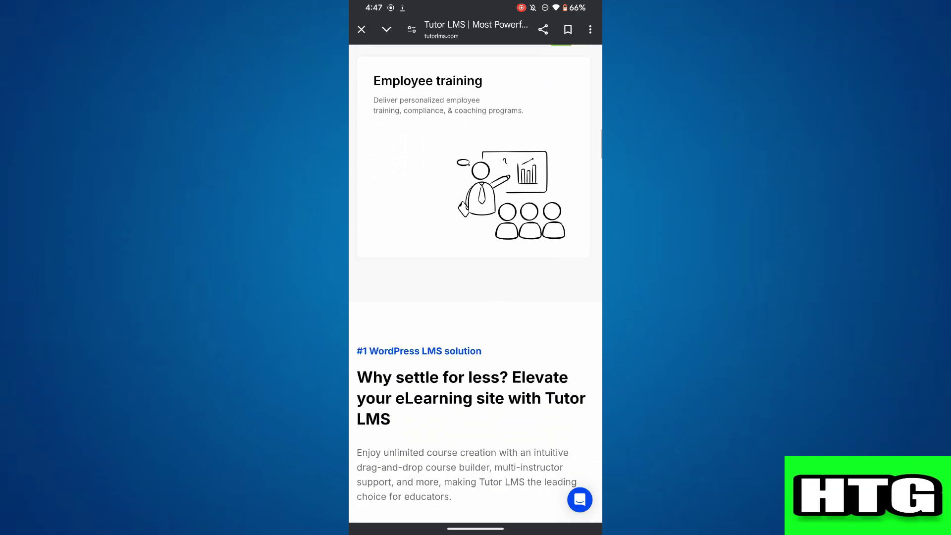
scroll(477, 283, "down", 2)
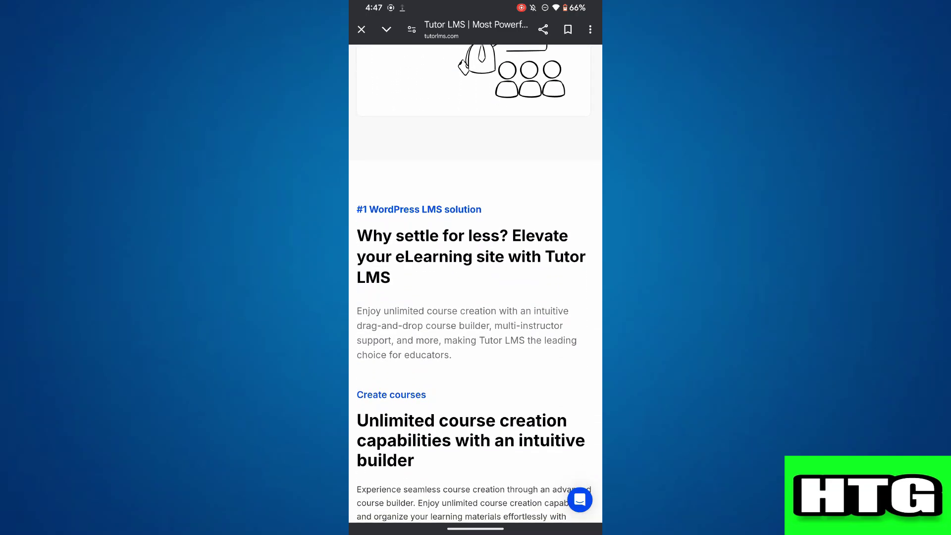
scroll(476, 282, "down", 1)
scroll(476, 283, "down", 2)
scroll(476, 283, "down", 1)
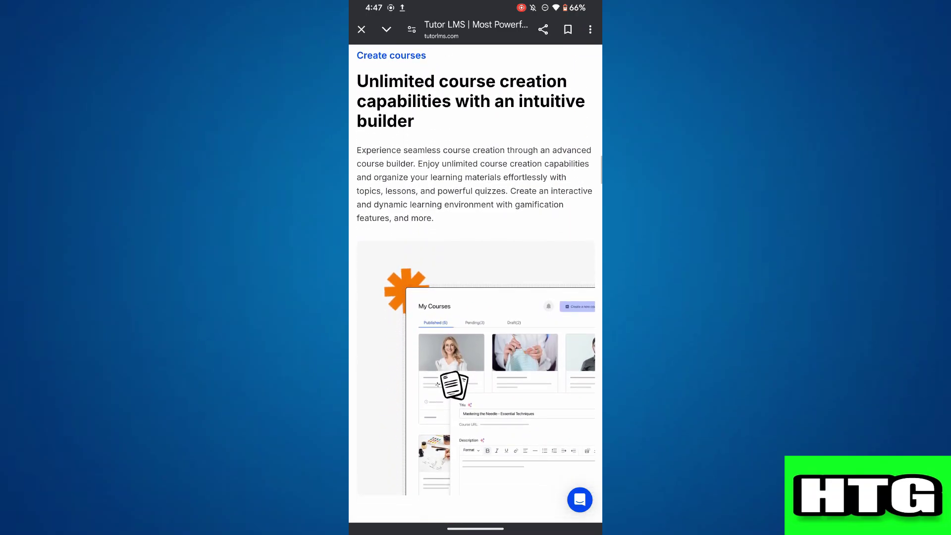
scroll(476, 282, "down", 2)
scroll(477, 283, "down", 1)
scroll(476, 282, "down", 2)
scroll(476, 283, "down", 1)
scroll(476, 283, "down", 1)
scroll(475, 283, "down", 2)
scroll(476, 282, "down", 1)
scroll(475, 283, "down", 1)
scroll(475, 283, "down", 1)
scroll(476, 282, "down", 1)
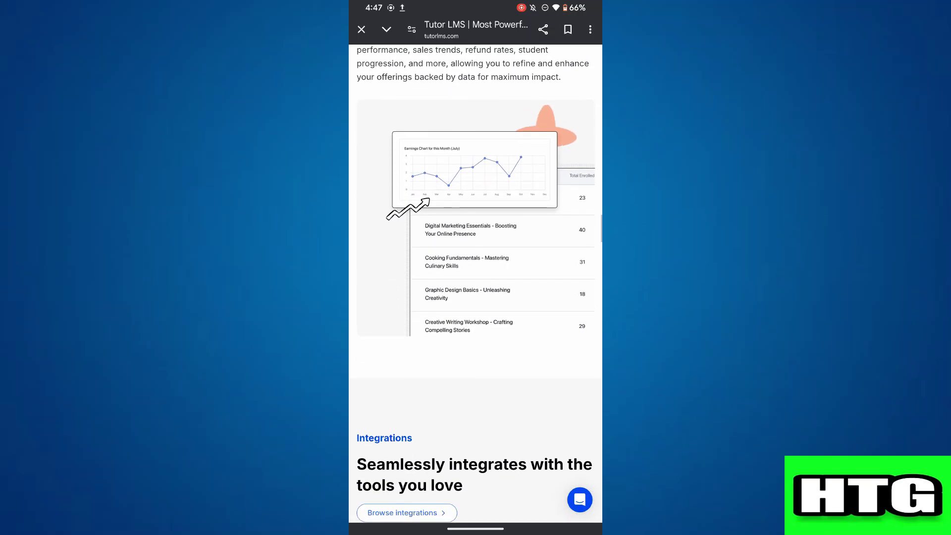
scroll(476, 283, "down", 2)
scroll(475, 283, "down", 1)
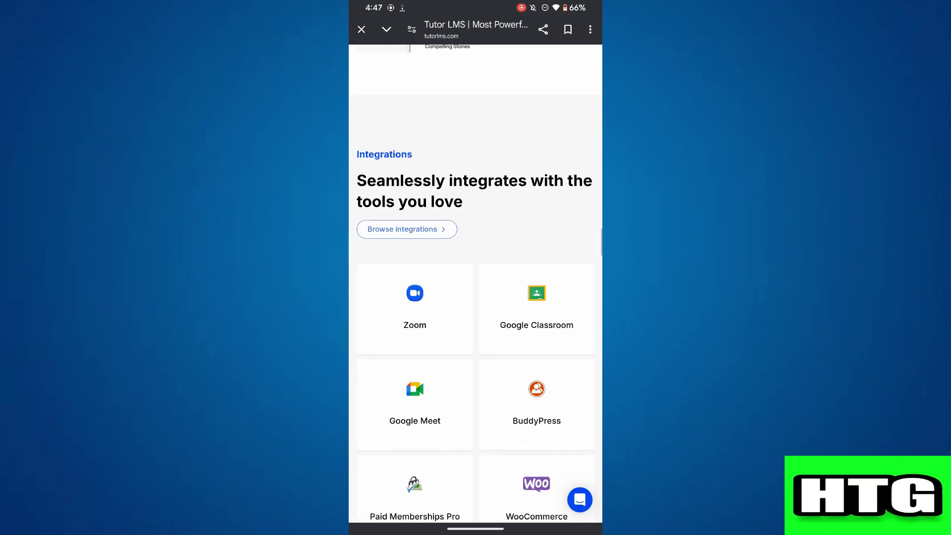